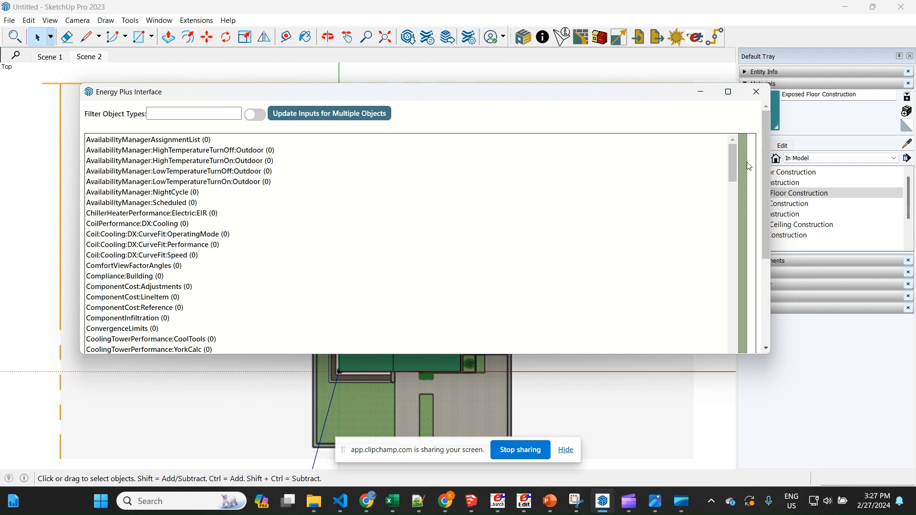
Step: Limit the object list to types already in use and examine the SimulationControl settings
{"action": "mouse_move", "coordinate": [733, 166]}
{"action": "left_mouse_down"}
{"action": "mouse_move", "coordinate": [726, 355]}
{"action": "mouse_move", "coordinate": [734, 148]}
{"action": "left_mouse_up"}
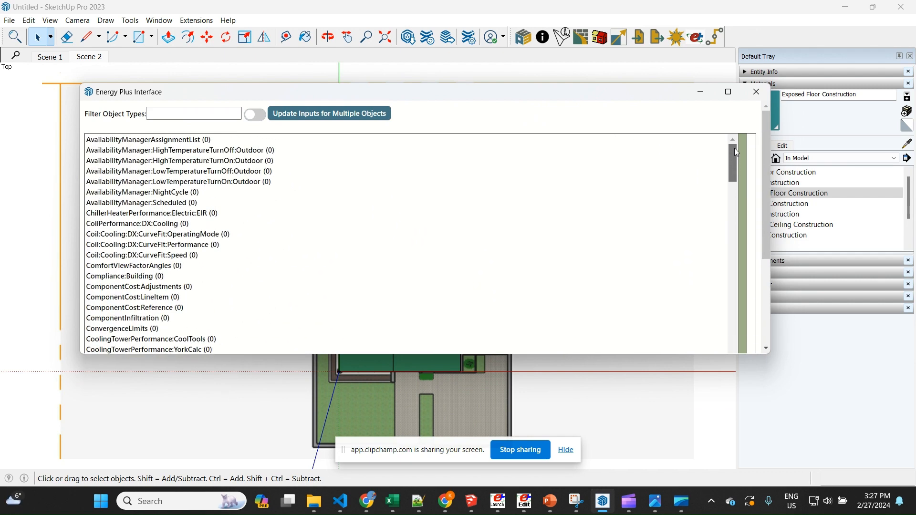
{"action": "left_click", "coordinate": [253, 115]}
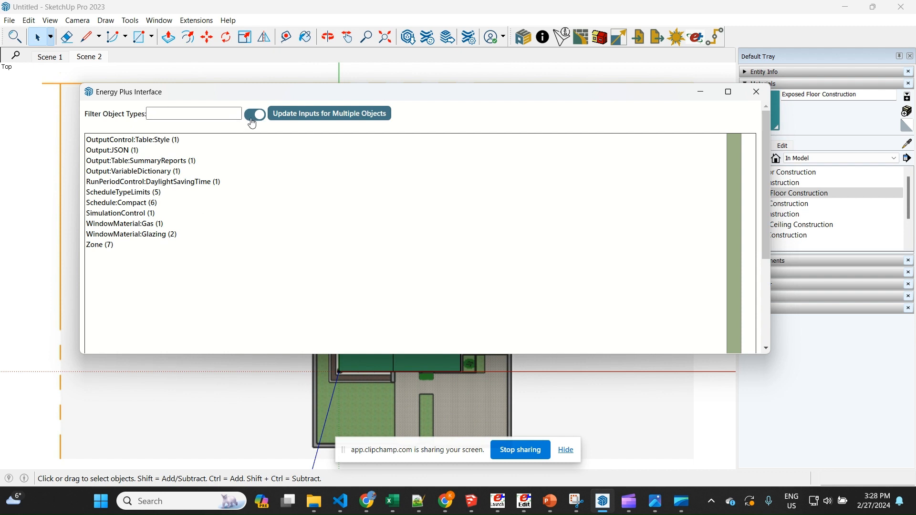
{"action": "left_click", "coordinate": [224, 116]}
{"action": "left_click", "coordinate": [117, 213]}
{"action": "scroll", "coordinate": [432, 239], "scroll_direction": "down", "scroll_amount": 3}
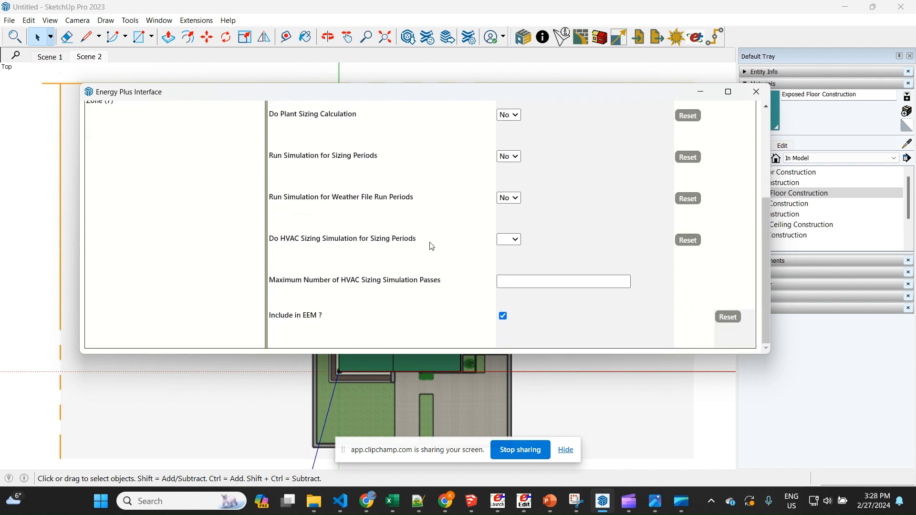
{"action": "scroll", "coordinate": [430, 246], "scroll_direction": "up", "scroll_amount": 3}
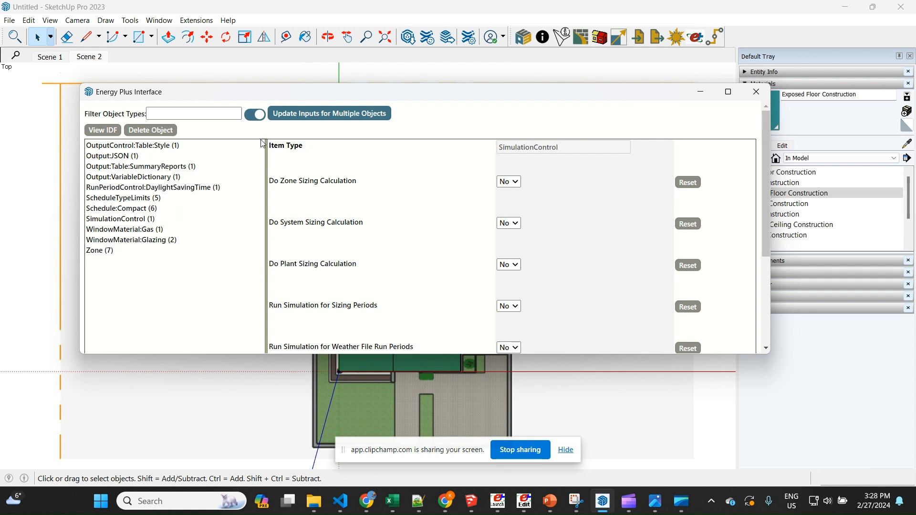
Step: Show all object types again and filter the list by "material"
{"action": "left_click", "coordinate": [255, 115]}
{"action": "left_click", "coordinate": [199, 114]}
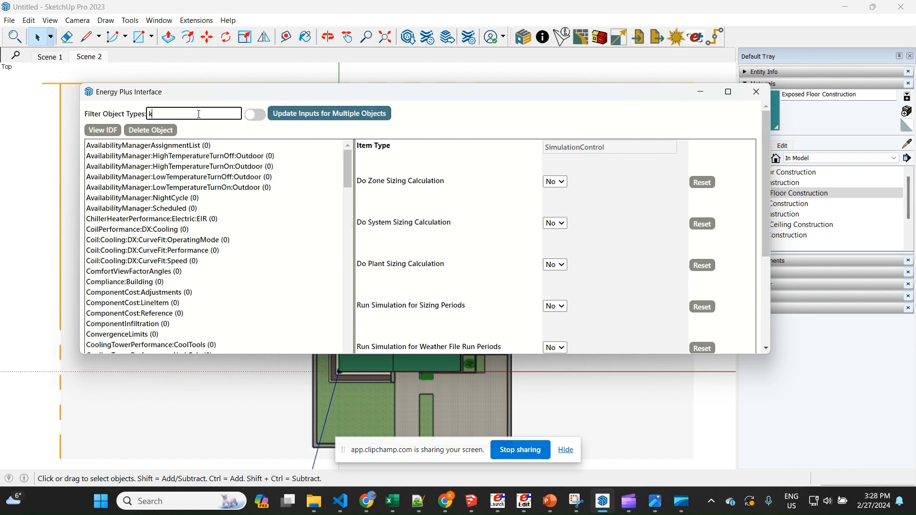
{"action": "type", "text": "material"}
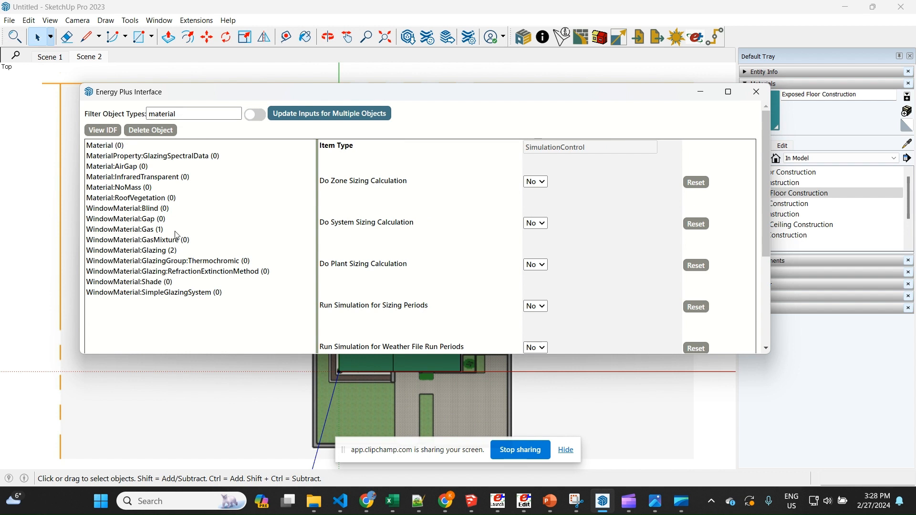
Step: Add a new Material:NoMass object and look at its roughness options without changing the selection
{"action": "left_click", "coordinate": [107, 187]}
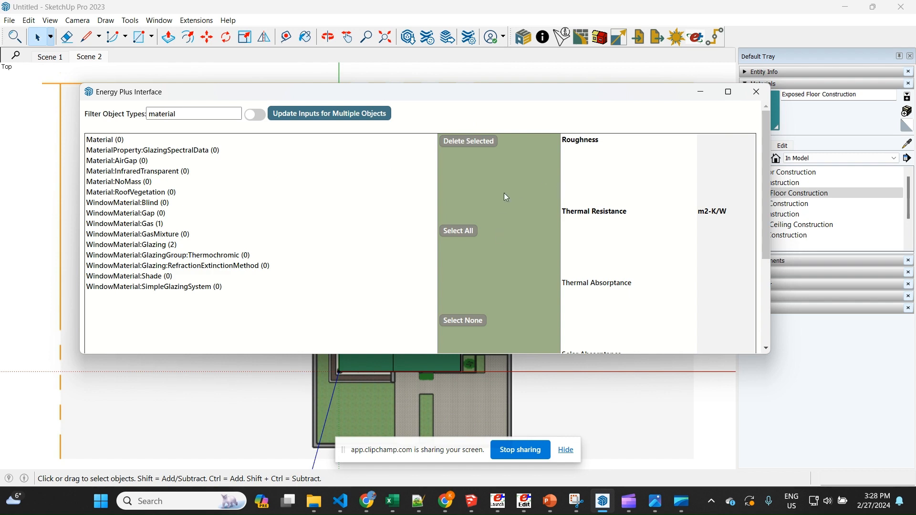
{"action": "scroll", "coordinate": [501, 215], "scroll_direction": "down", "scroll_amount": 3}
{"action": "left_click", "coordinate": [475, 268]}
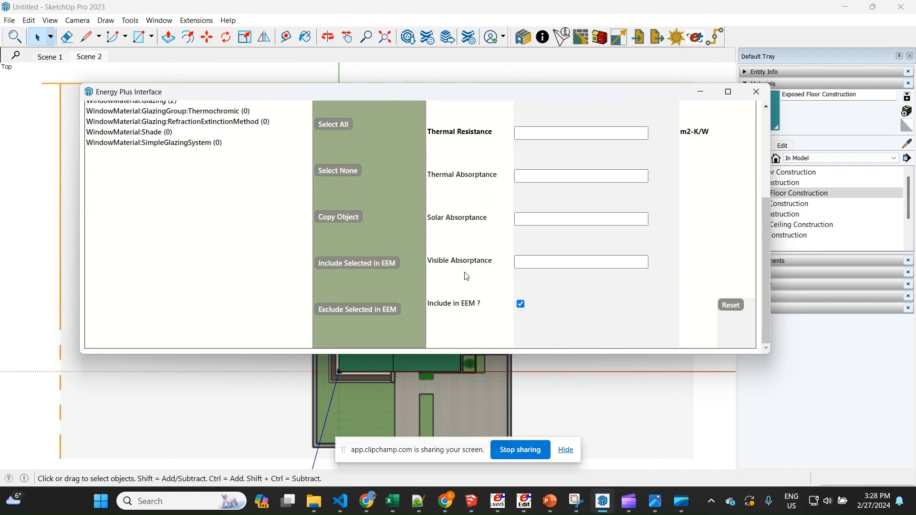
{"action": "scroll", "coordinate": [571, 245], "scroll_direction": "up", "scroll_amount": 3}
{"action": "left_click", "coordinate": [554, 232]}
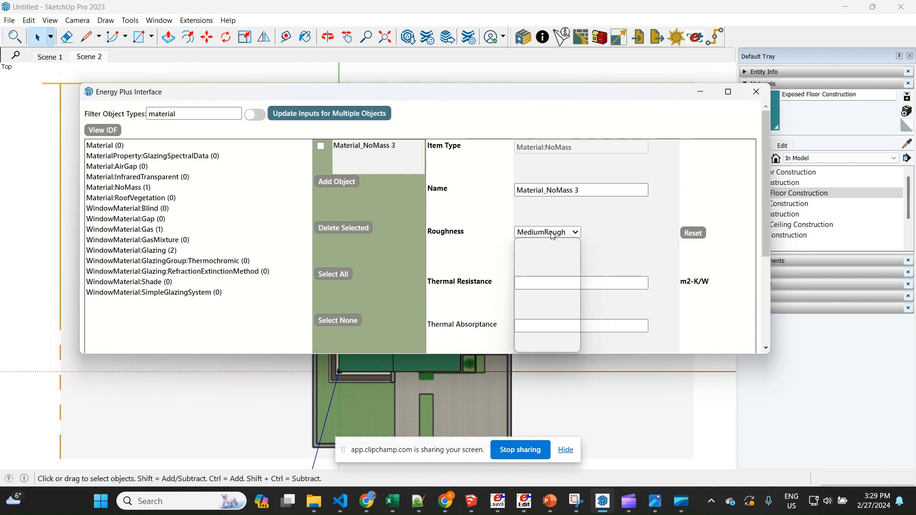
{"action": "left_click", "coordinate": [556, 232]}
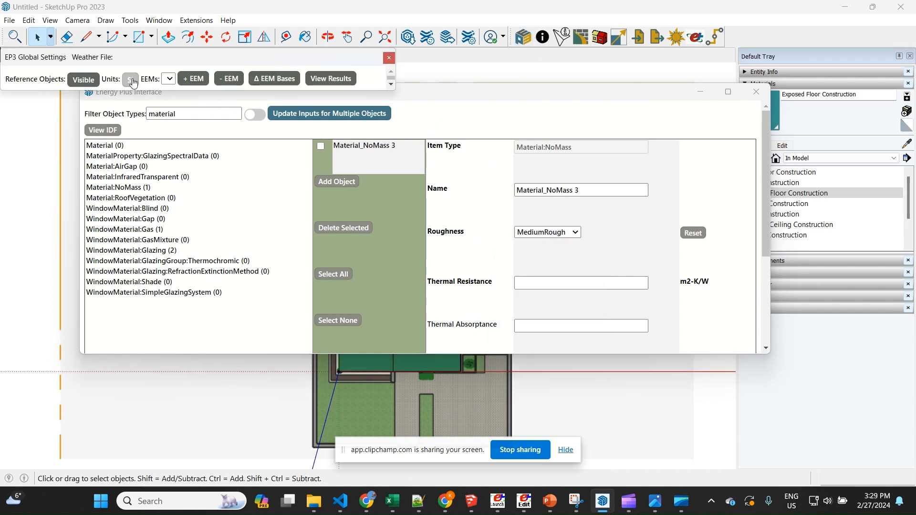
Step: Switch the global units to IP and set the new no-mass material's thermal resistance to 20 ft2-F-hr/Btu
{"action": "left_click", "coordinate": [131, 80]}
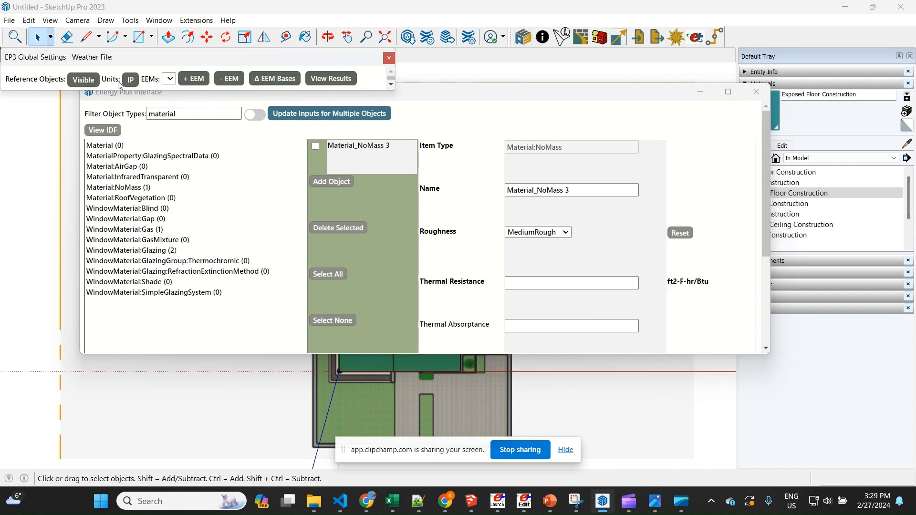
{"action": "left_click", "coordinate": [557, 285]}
{"action": "type", "text": "20"}
{"action": "key", "text": "Tab"}
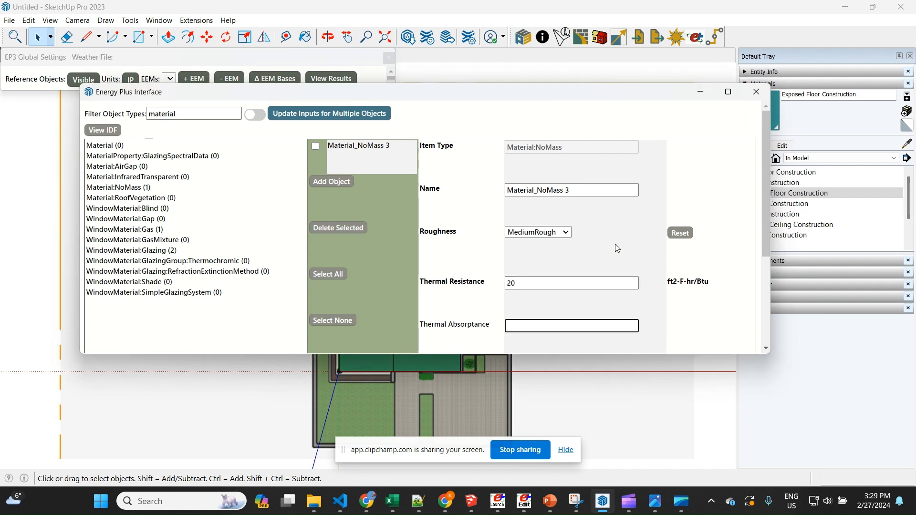
Step: Rename the no-mass material as R-20 and reload the Material:NoMass list to show the new name
{"action": "left_click_drag", "start_coordinate": [578, 190], "coordinate": [347, 195]}
{"action": "type", "text": "R-20"}
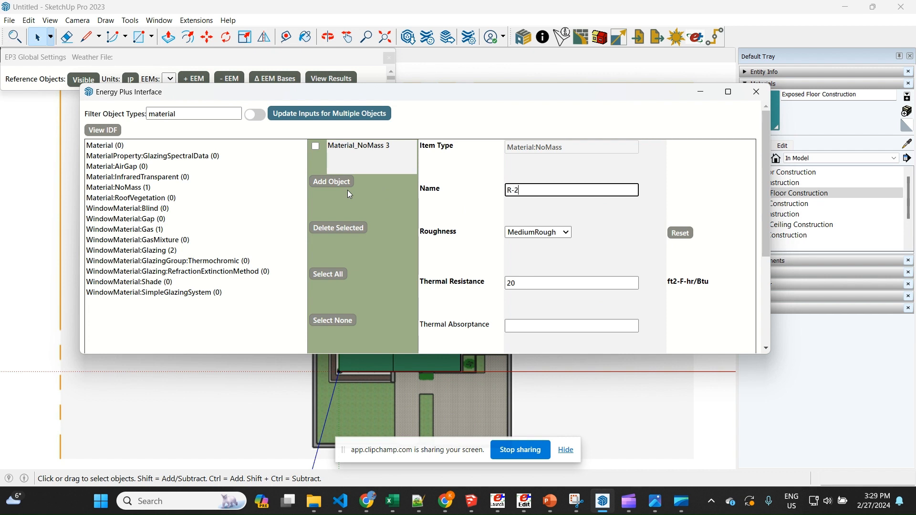
{"action": "key", "text": "Tab"}
{"action": "left_click", "coordinate": [595, 255]}
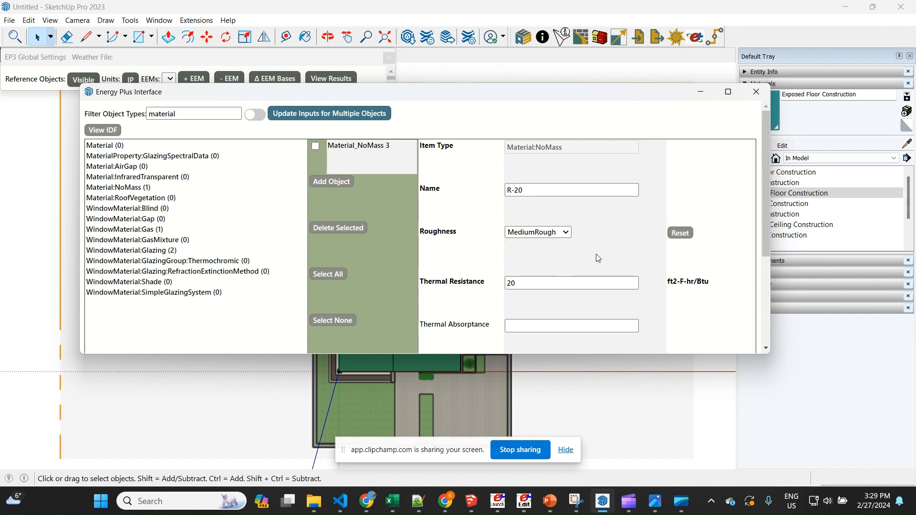
{"action": "left_click", "coordinate": [100, 146]}
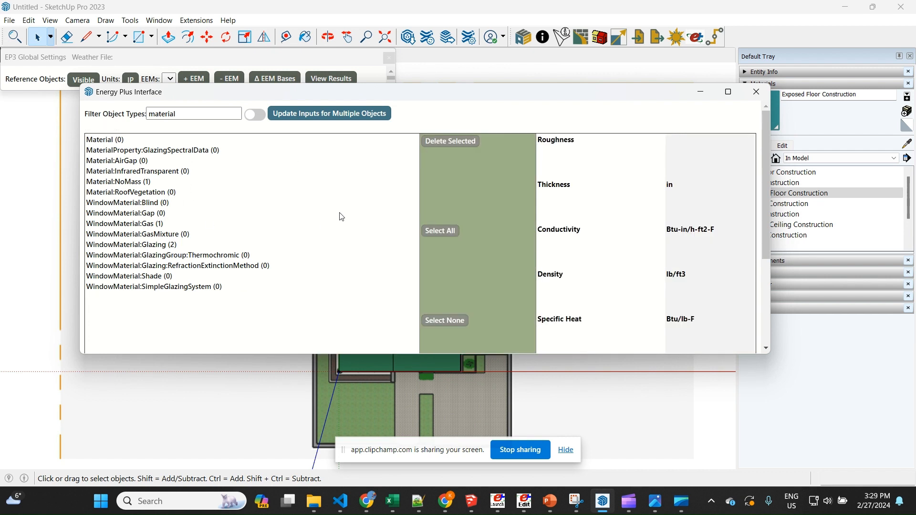
{"action": "left_click", "coordinate": [110, 182]}
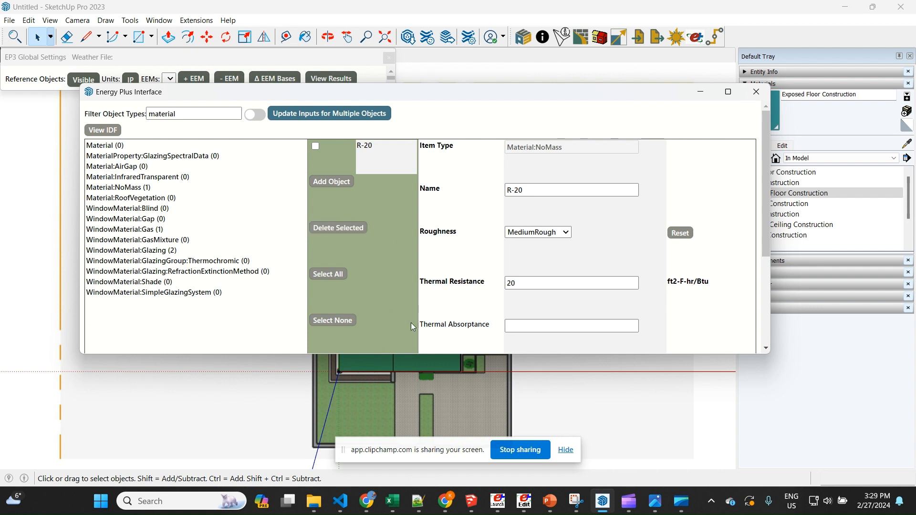
Step: Switch to Notepad++ and copy all material definitions in 240222_Base.idf, from F08 Metal surface through the no-mass material R-41
{"action": "mouse_move", "coordinate": [424, 513]}
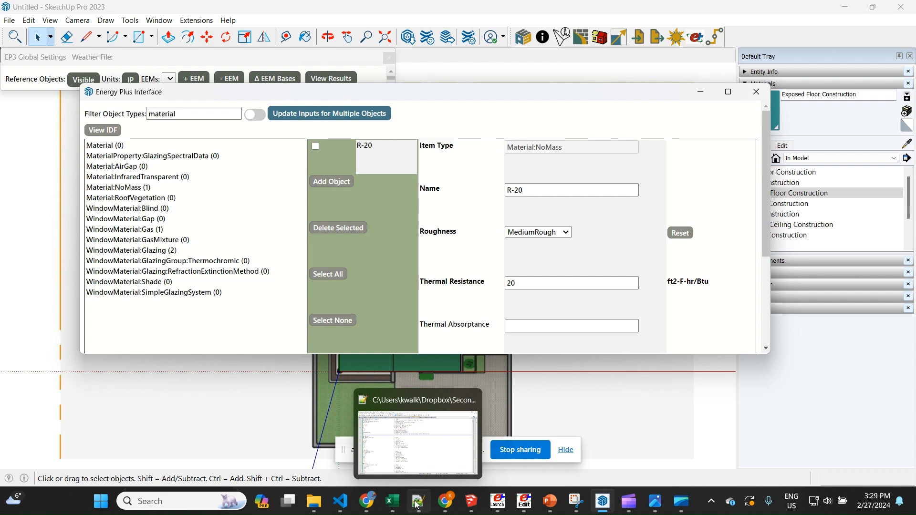
{"action": "left_click", "coordinate": [418, 503]}
{"action": "scroll", "coordinate": [117, 172], "scroll_direction": "down", "scroll_amount": 3}
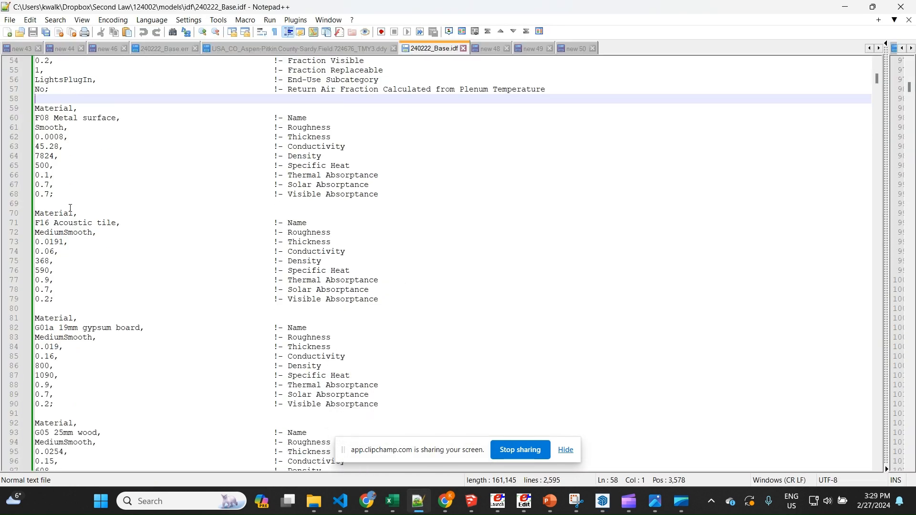
{"action": "scroll", "coordinate": [114, 210], "scroll_direction": "up", "scroll_amount": 3}
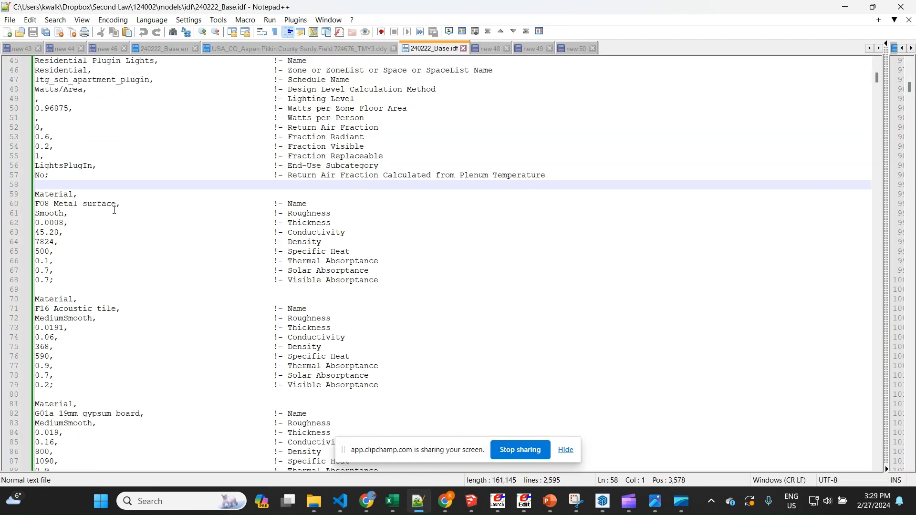
{"action": "left_click", "coordinate": [37, 195]}
{"action": "scroll", "coordinate": [396, 266], "scroll_direction": "down", "scroll_amount": 6}
{"action": "scroll", "coordinate": [396, 266], "scroll_direction": "down", "scroll_amount": 20}
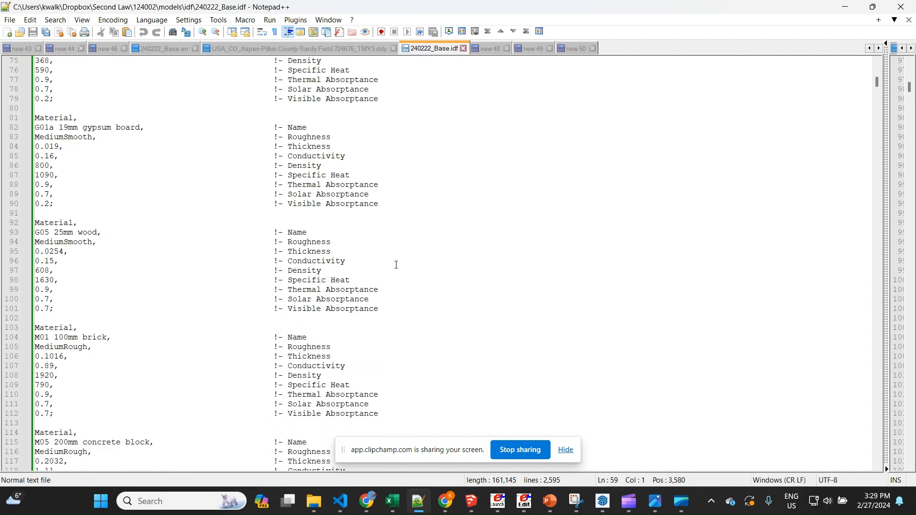
{"action": "scroll", "coordinate": [400, 263], "scroll_direction": "down", "scroll_amount": 8}
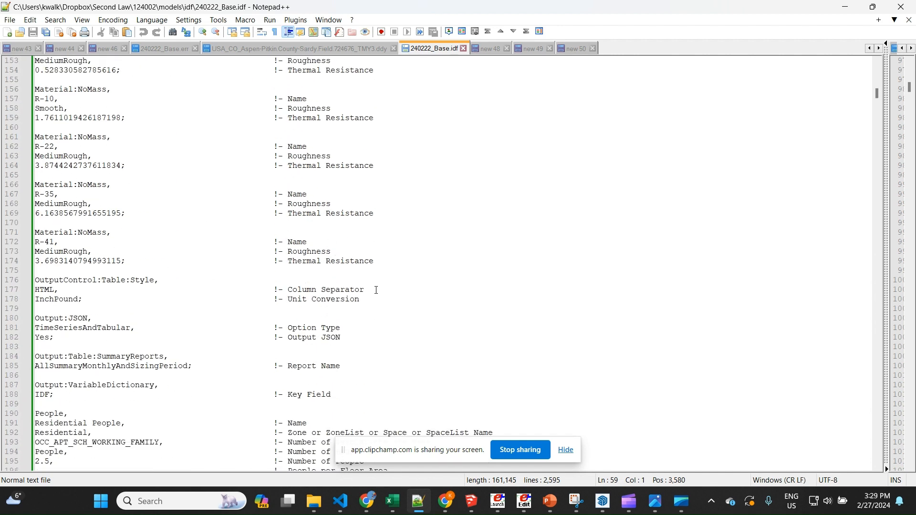
{"action": "left_click", "coordinate": [405, 265], "text": "shift"}
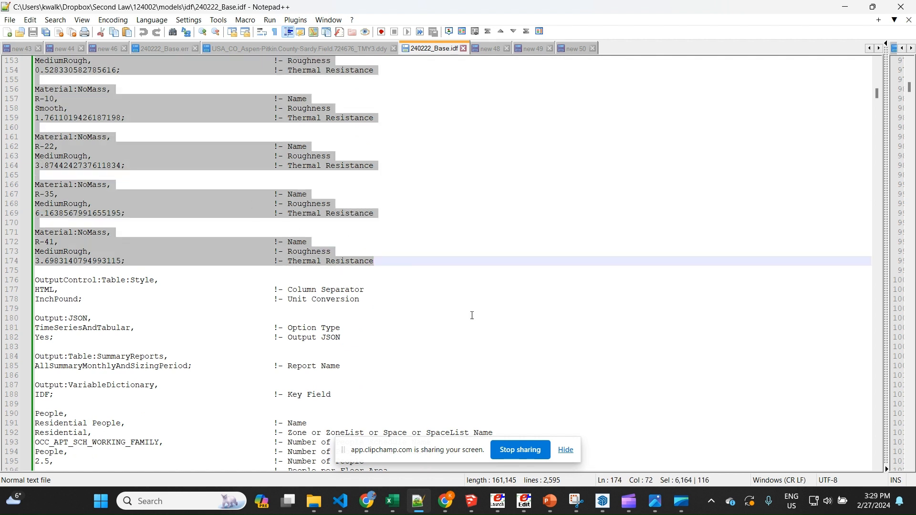
Step: Return to SketchUp and import the copied material definitions as pasted IDF elements
{"action": "left_click", "coordinate": [603, 501]}
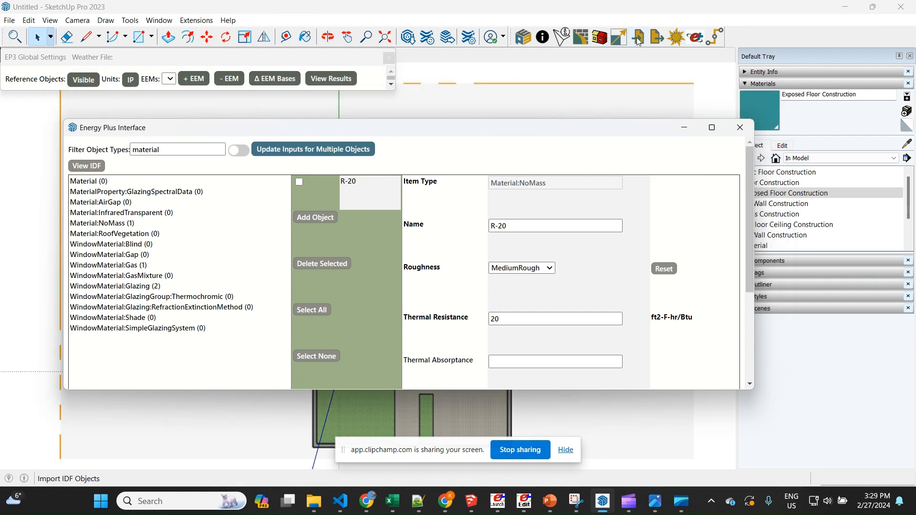
{"action": "left_click", "coordinate": [640, 37]}
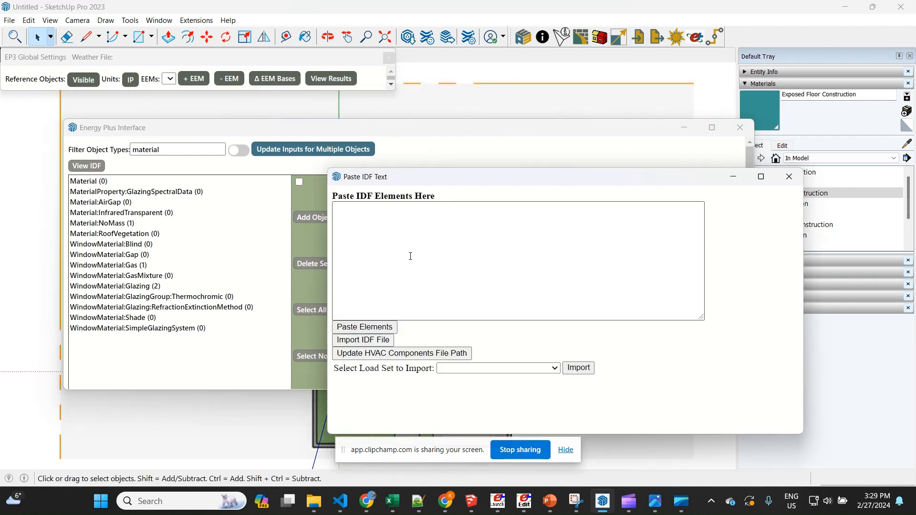
{"action": "left_click", "coordinate": [410, 257]}
{"action": "key", "text": "ctrl+v"}
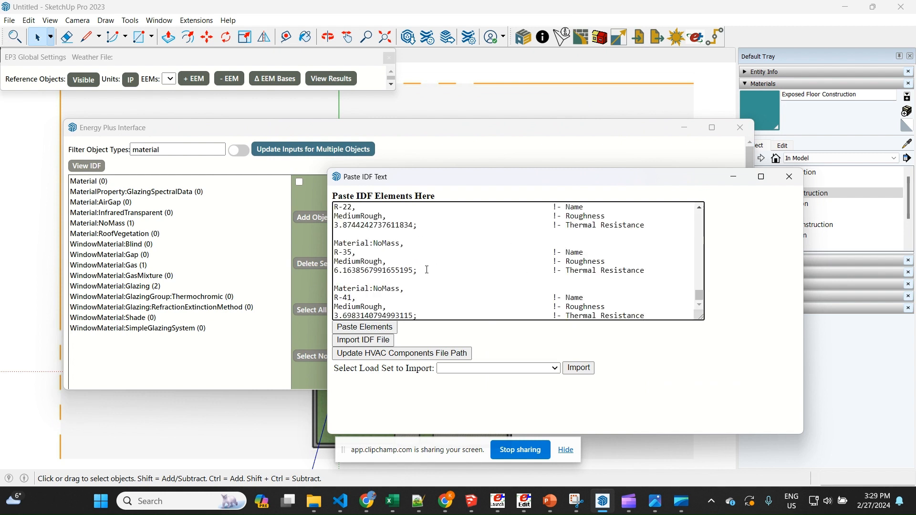
{"action": "left_click", "coordinate": [362, 329]}
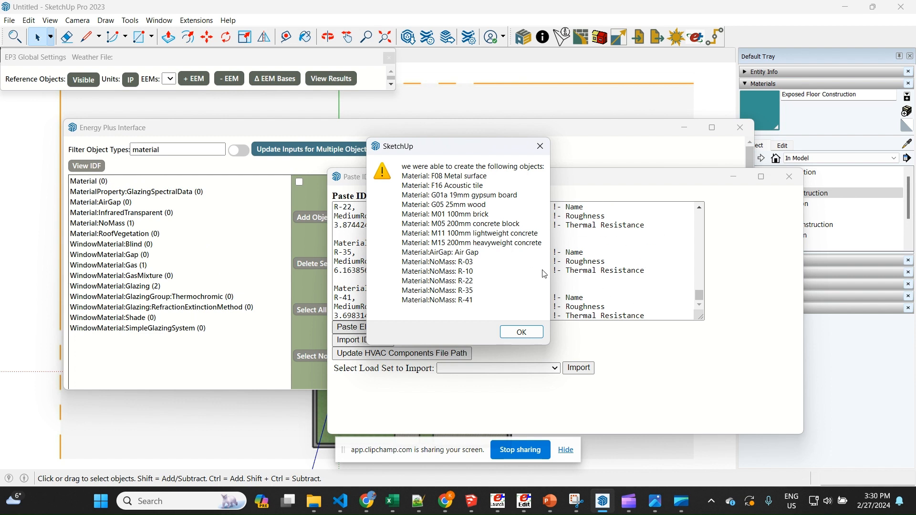
{"action": "left_click", "coordinate": [522, 333]}
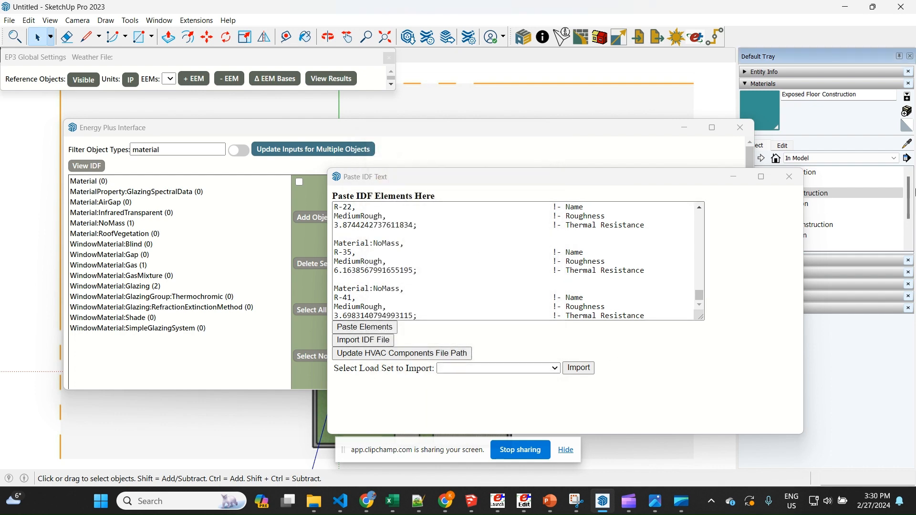
{"action": "left_click", "coordinate": [790, 176]}
Step: Review the imported objects under the Material type and close the EnergyPlus object editor
{"action": "left_click", "coordinate": [96, 192]}
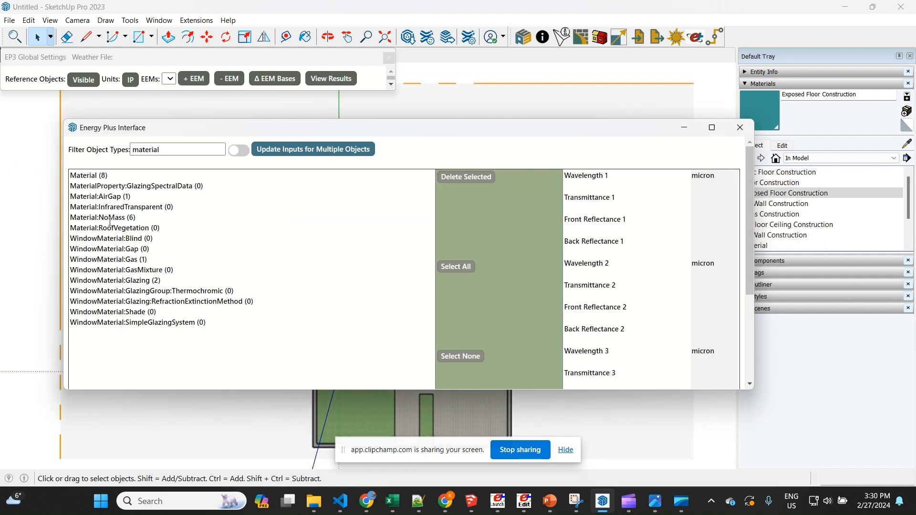
{"action": "left_click", "coordinate": [85, 176]}
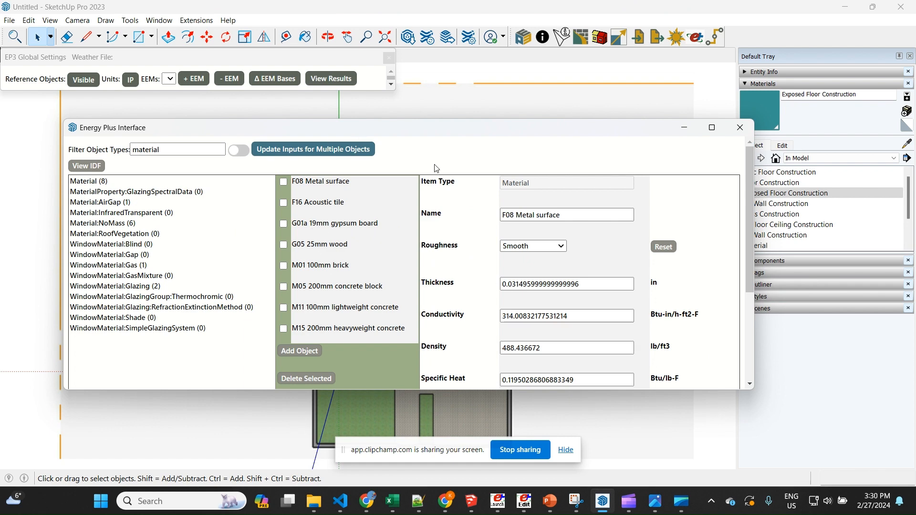
{"action": "left_click", "coordinate": [740, 128]}
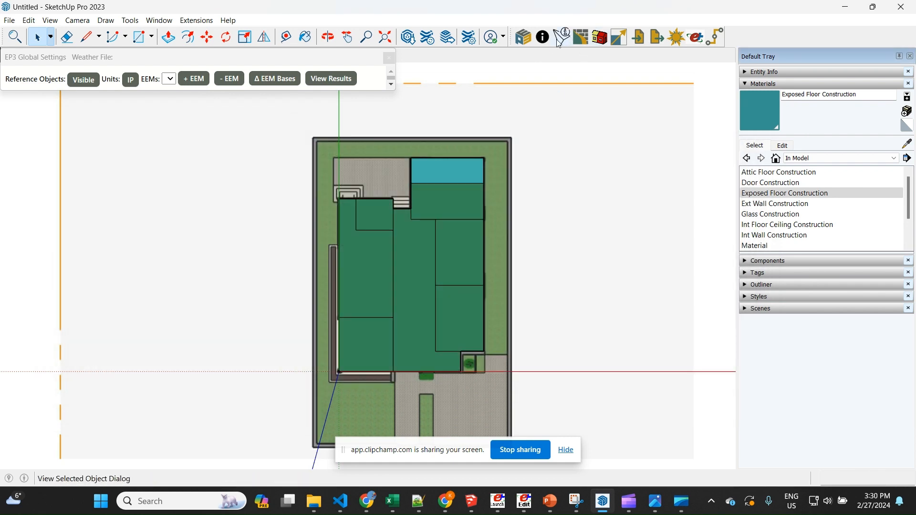
Step: Open the Materials Dialog and examine the layer settings of Attic Floor Construction and Roof Construction
{"action": "left_click", "coordinate": [583, 40]}
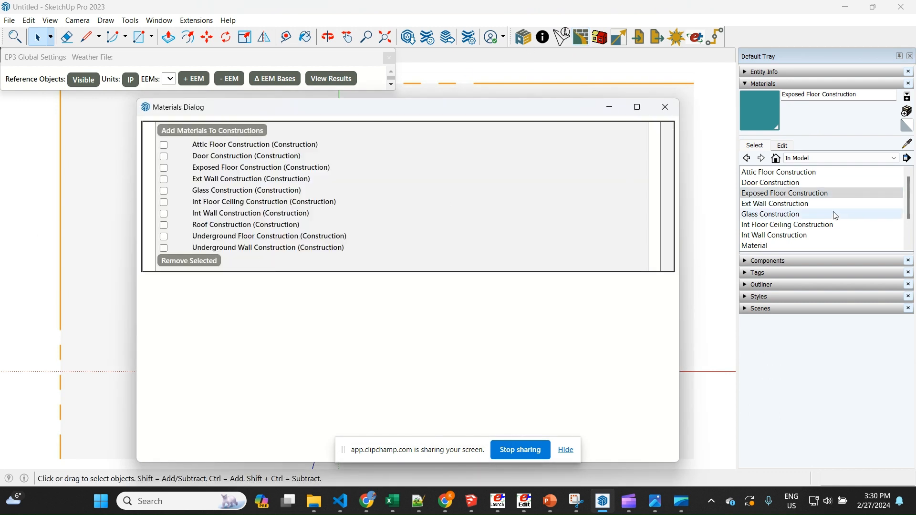
{"action": "scroll", "coordinate": [832, 217], "scroll_direction": "down", "scroll_amount": 2}
{"action": "scroll", "coordinate": [828, 236], "scroll_direction": "up", "scroll_amount": 2}
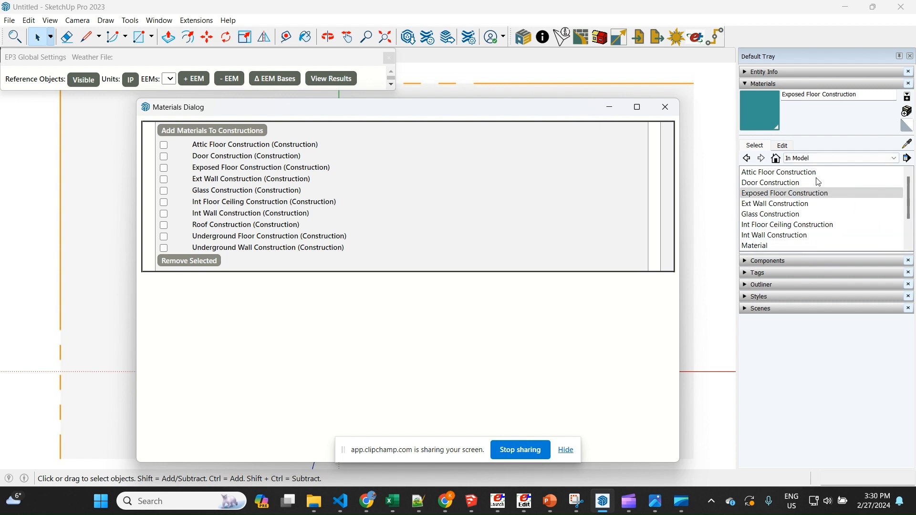
{"action": "mouse_move", "coordinate": [910, 200]}
{"action": "left_mouse_down"}
{"action": "mouse_move", "coordinate": [908, 245]}
{"action": "mouse_move", "coordinate": [909, 190]}
{"action": "left_mouse_up"}
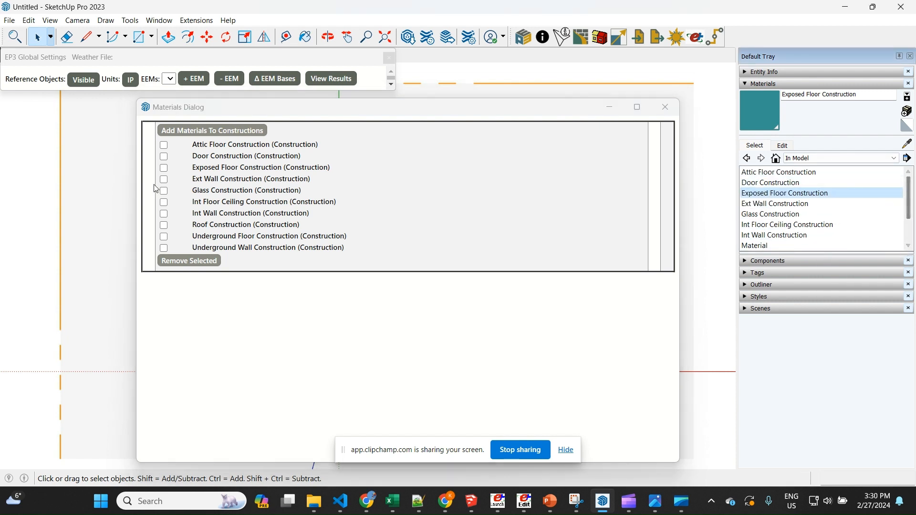
{"action": "left_click", "coordinate": [208, 146]}
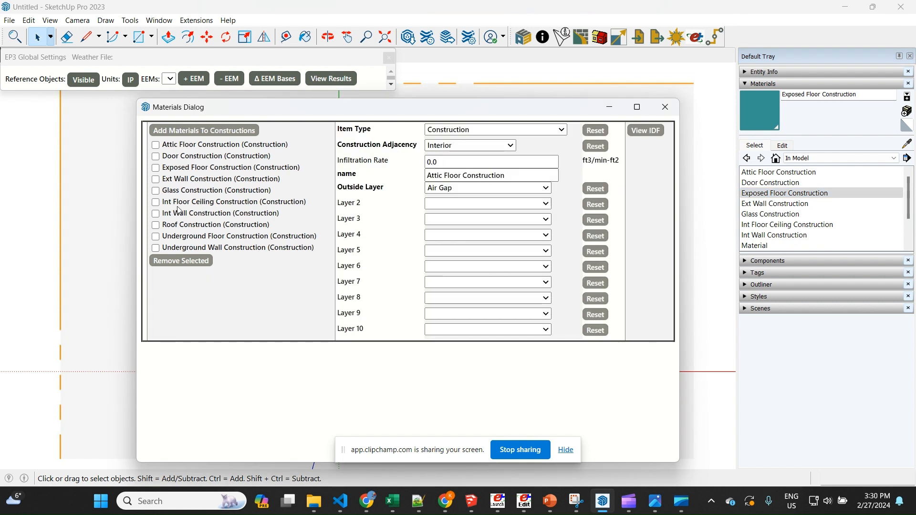
{"action": "left_click", "coordinate": [183, 225]}
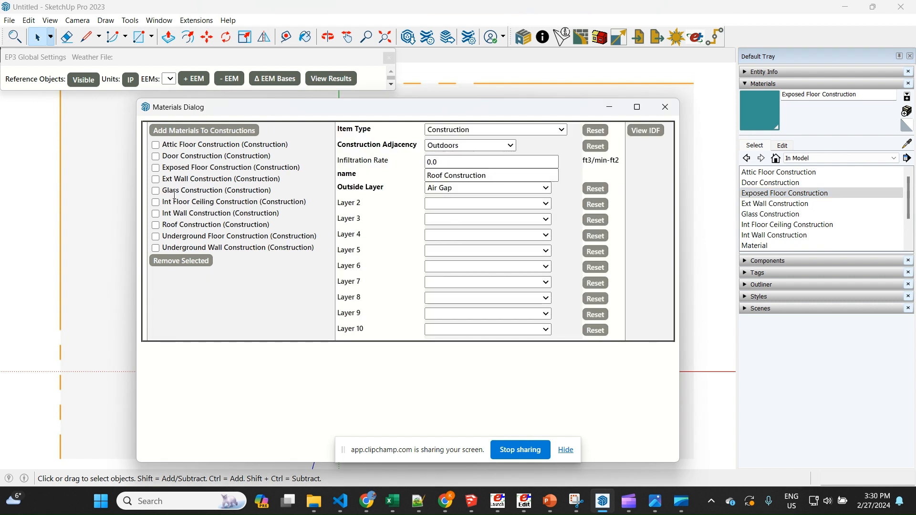
Step: Review the imported materials available for the outside layer of Roof Construction, keeping the current choice
{"action": "left_click", "coordinate": [465, 189]}
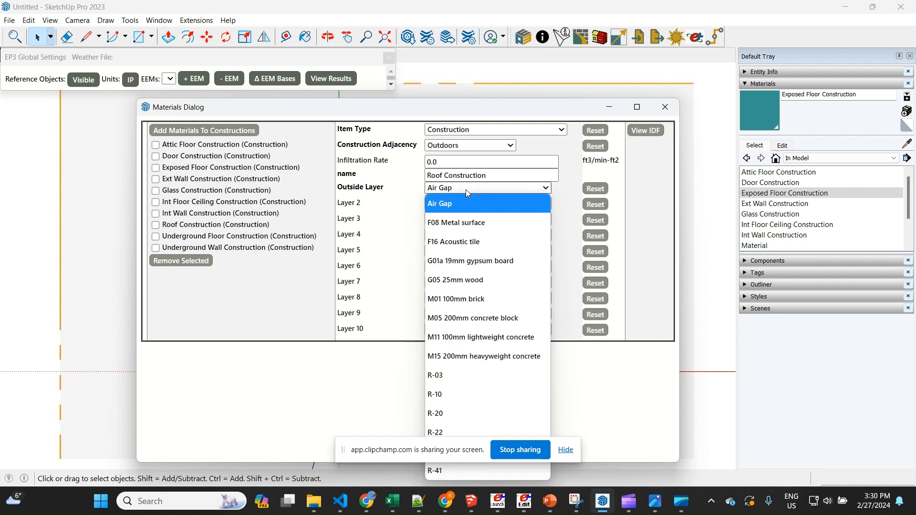
{"action": "key", "text": "Down"}
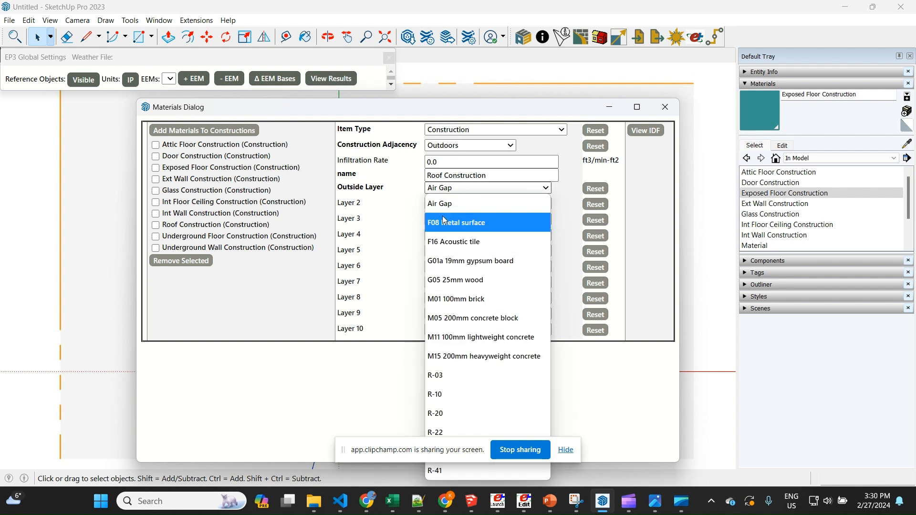
{"action": "key", "text": "Up"}
{"action": "key", "text": "Down"}
{"action": "key", "text": "Down"}
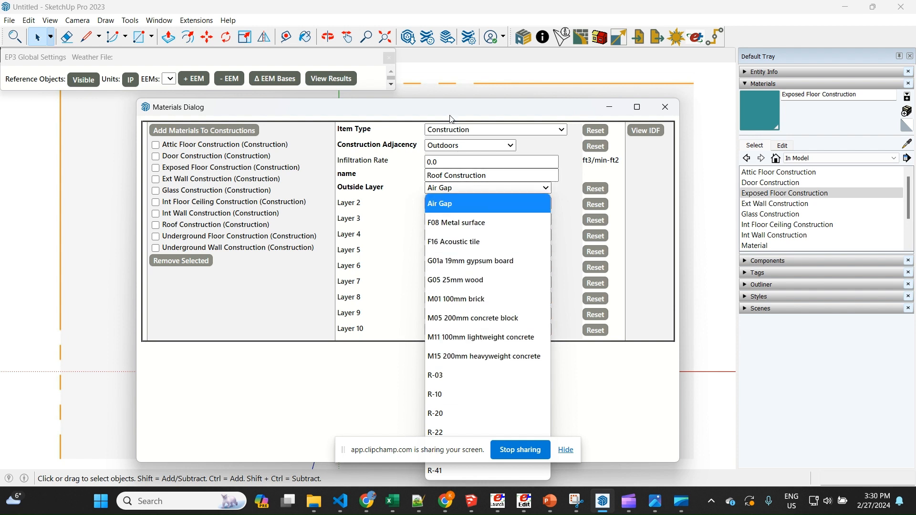
{"action": "left_click", "coordinate": [404, 210]}
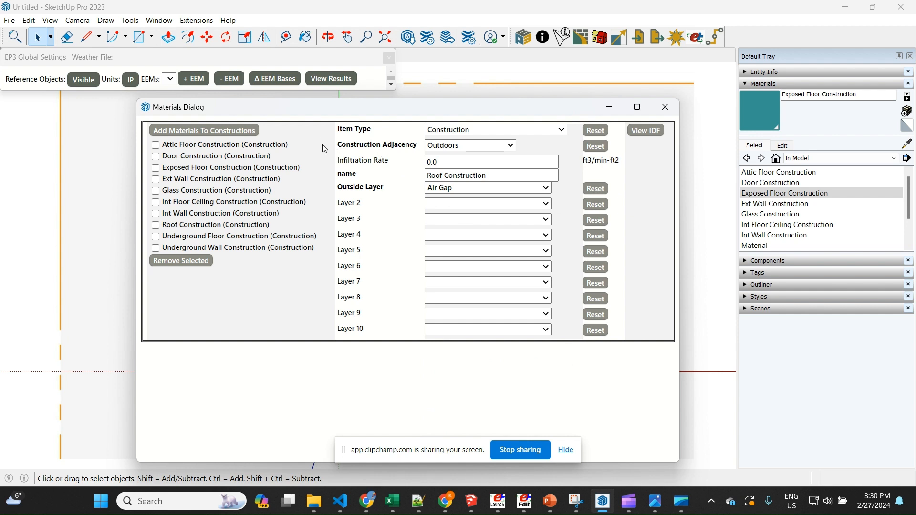
Step: Examine the construction adjacency options and the infiltration rate field of Roof Construction without changing them
{"action": "left_click_drag", "start_coordinate": [336, 148], "coordinate": [418, 146]}
{"action": "left_click", "coordinate": [372, 148]}
{"action": "left_click_drag", "start_coordinate": [423, 149], "coordinate": [328, 141]}
{"action": "left_click", "coordinate": [328, 141]}
{"action": "left_click", "coordinate": [511, 145]}
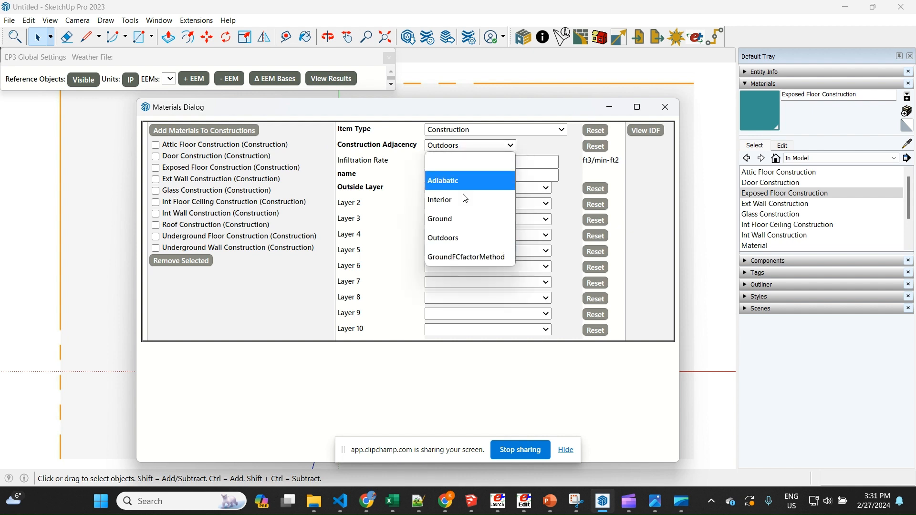
{"action": "left_click", "coordinate": [553, 162]}
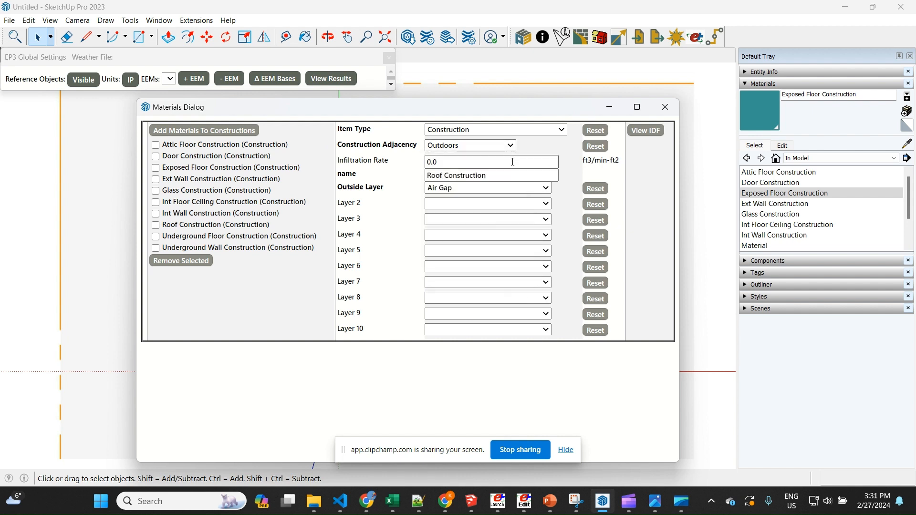
{"action": "left_click_drag", "start_coordinate": [388, 164], "coordinate": [324, 159]}
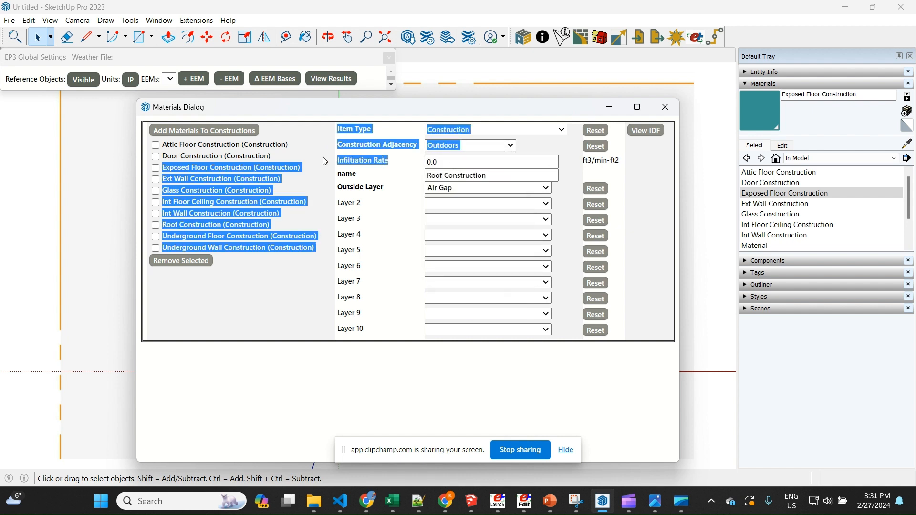
{"action": "left_click", "coordinate": [323, 159]}
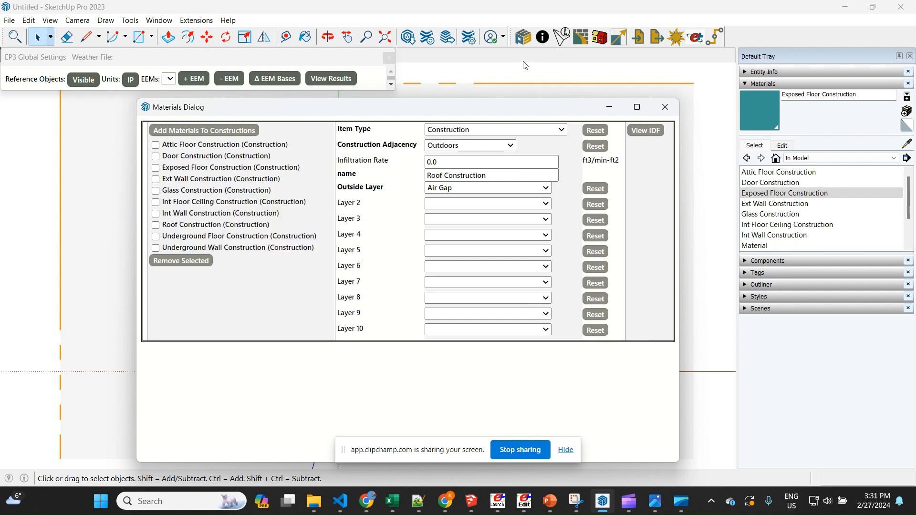
Step: Open the EnergyPlus object editor, filter the object types by "infiltration" and add a ComponentInfiltration object
{"action": "left_click", "coordinate": [547, 42]}
{"action": "left_click", "coordinate": [182, 152]}
{"action": "type", "text": "in"}
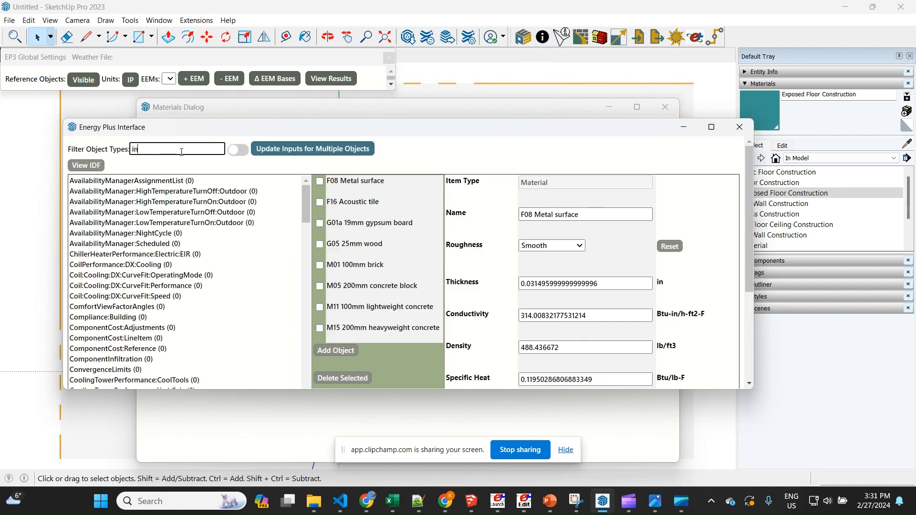
{"action": "type", "text": "filtration"}
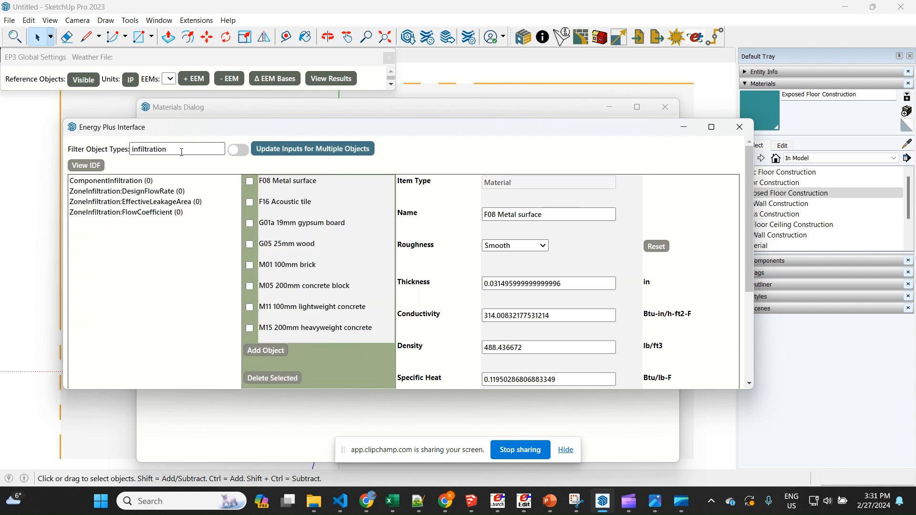
{"action": "left_click", "coordinate": [109, 179]}
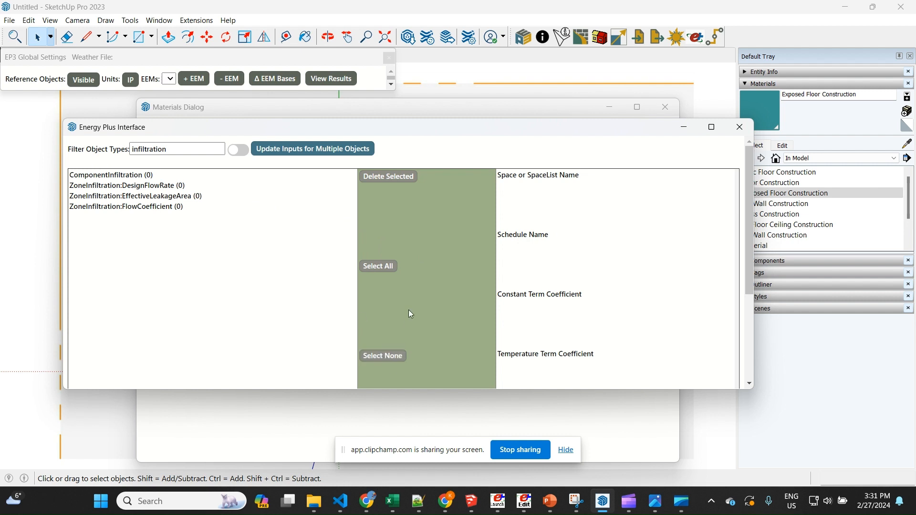
{"action": "scroll", "coordinate": [409, 310], "scroll_direction": "down", "scroll_amount": 3}
{"action": "left_click", "coordinate": [386, 306]}
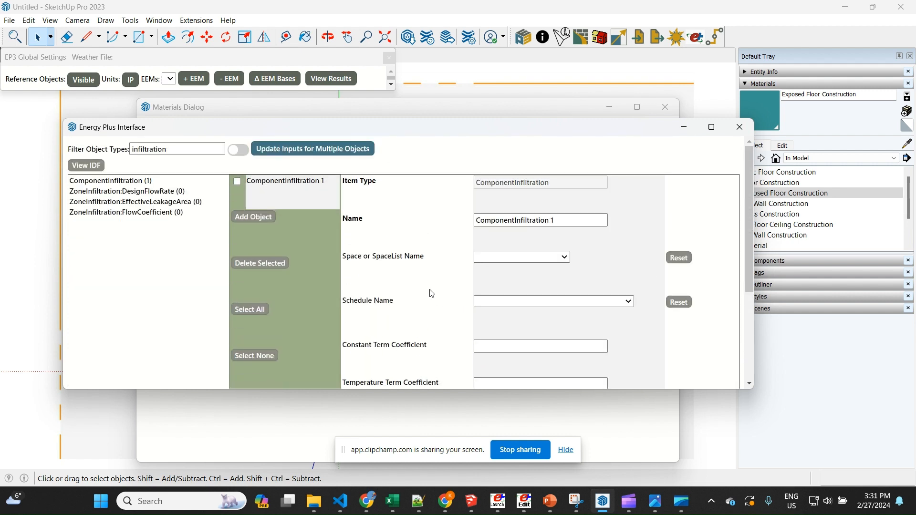